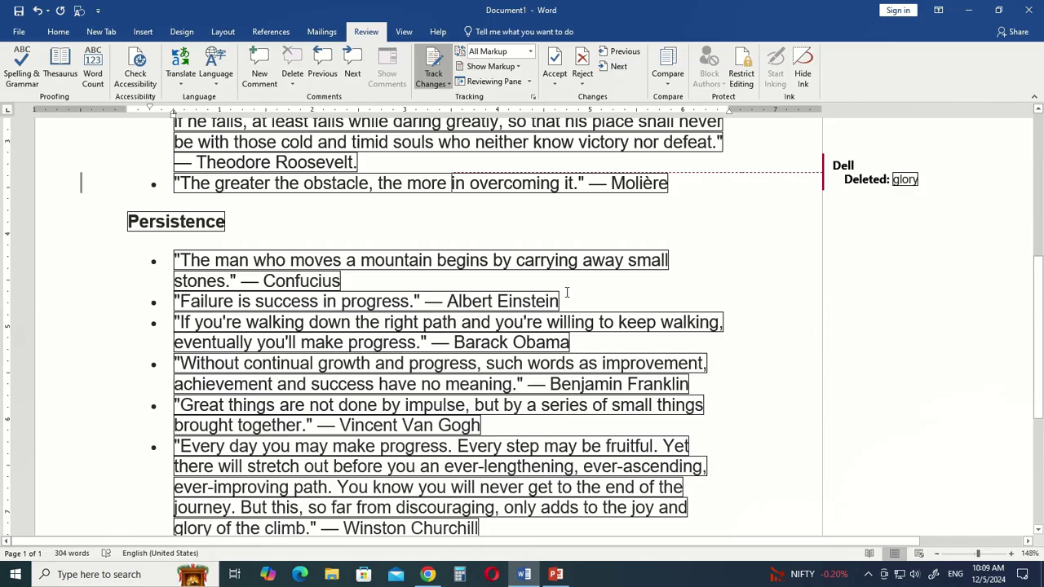
- Display the document in the Original and No Markup views and switch back to All Markup
left_click(531, 51)
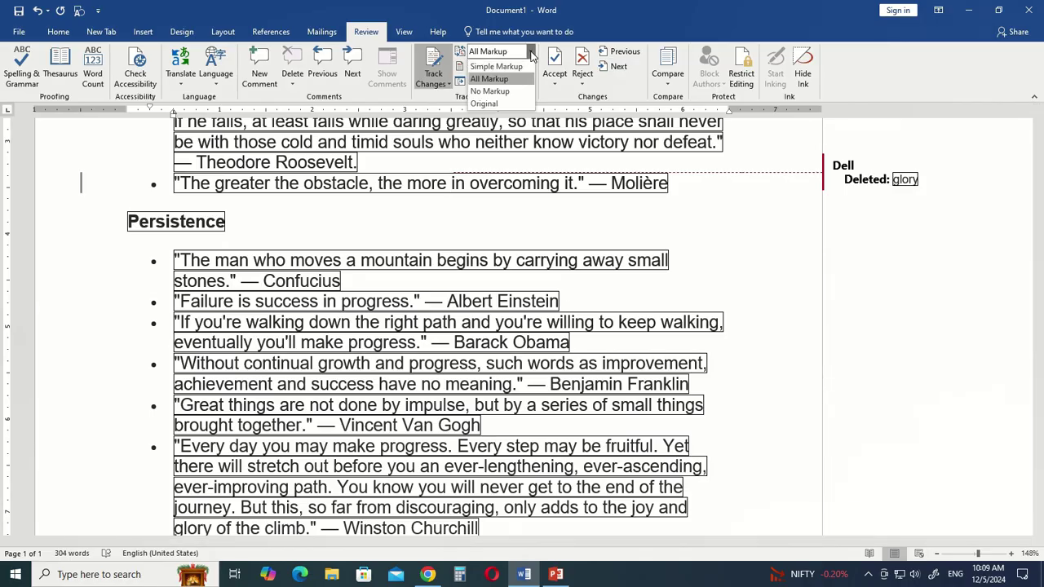
left_click(502, 103)
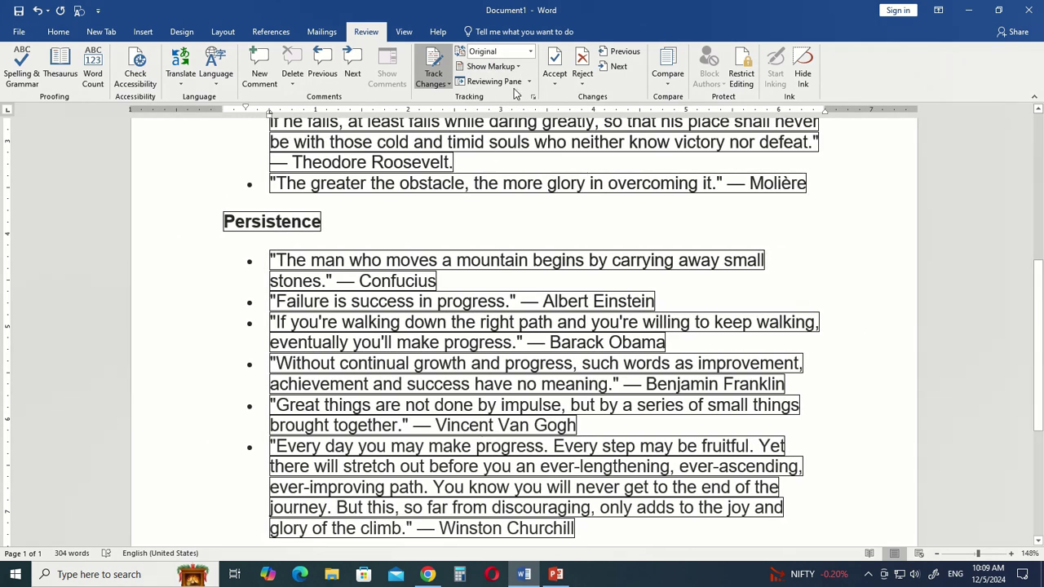
left_click(531, 51)
left_click(493, 93)
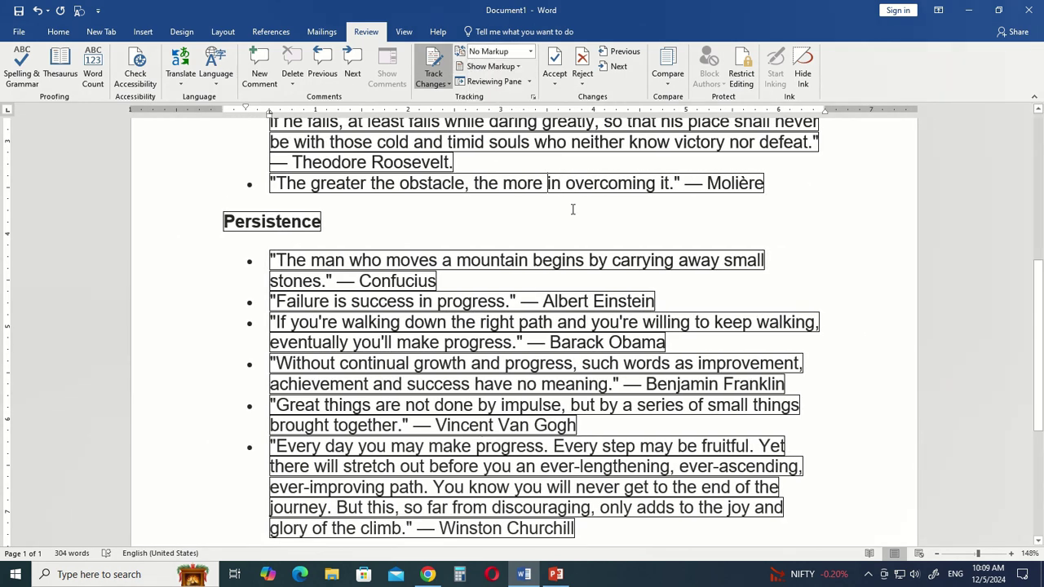
left_click(530, 52)
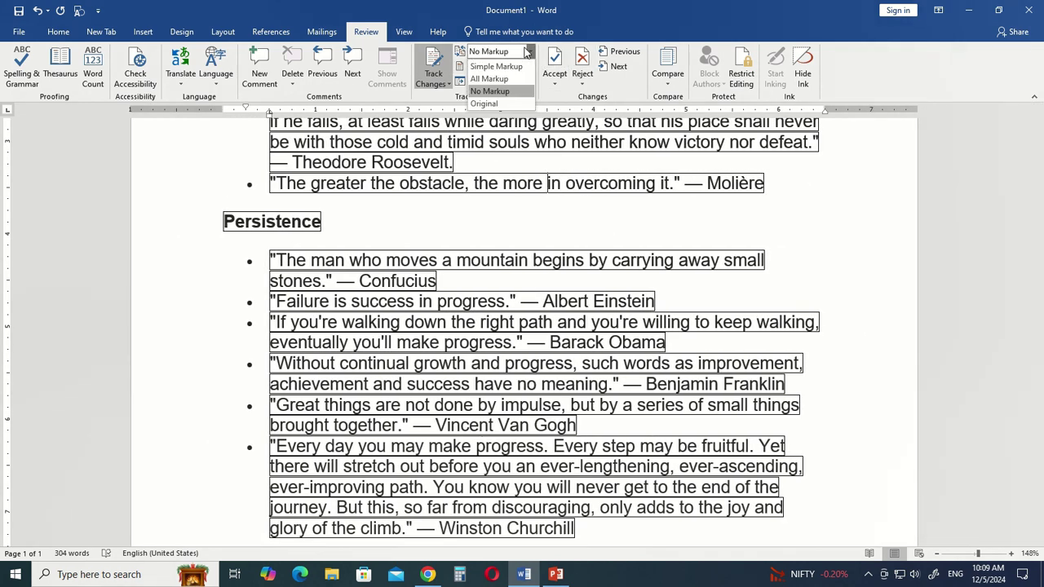
left_click(494, 84)
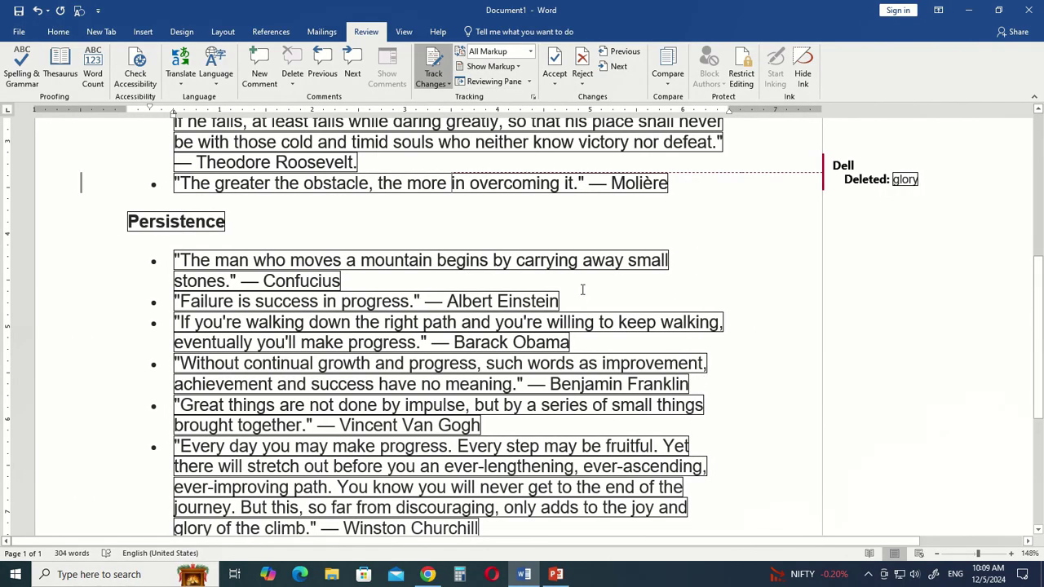
- Show the document's comments and tracked changes in a vertical Reviewing Pane
left_click(519, 67)
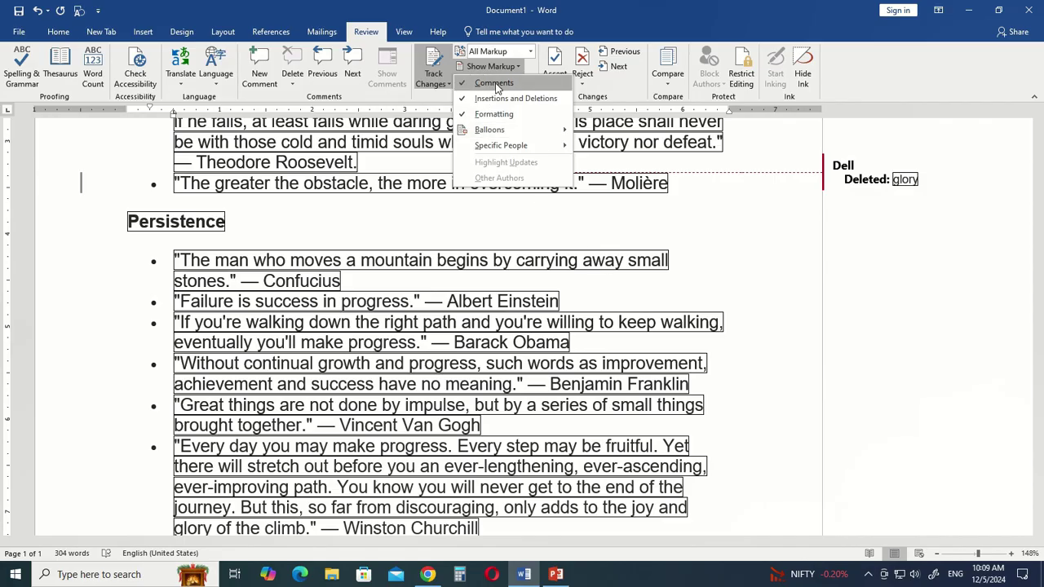
left_click(579, 290)
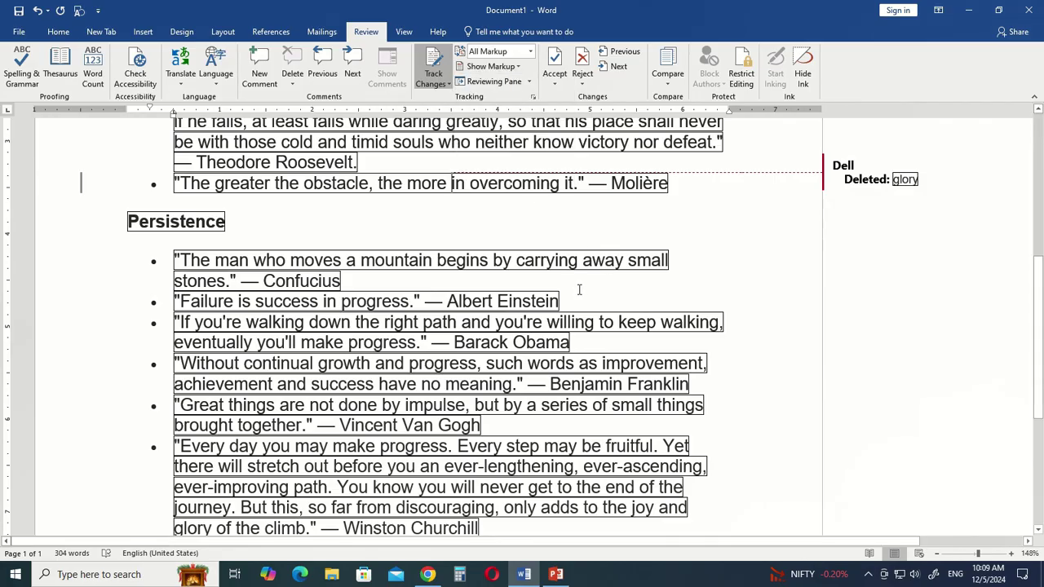
left_click(527, 84)
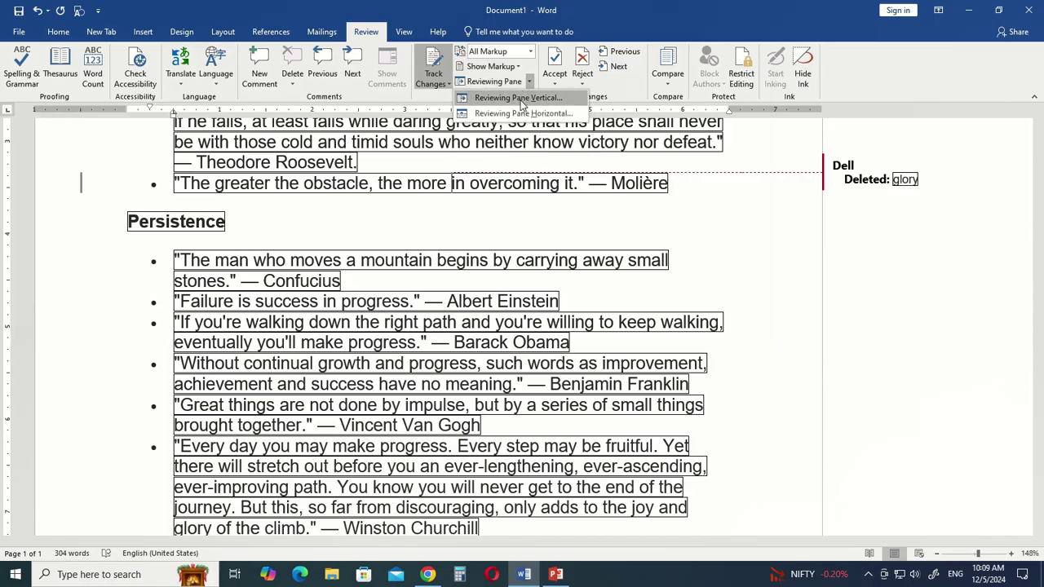
left_click(522, 99)
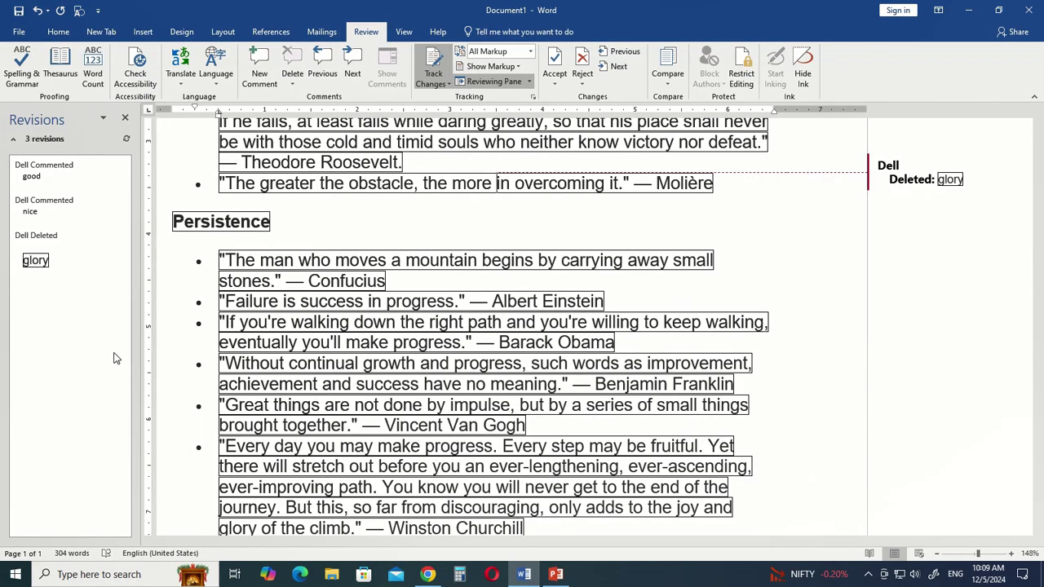
left_click(528, 82)
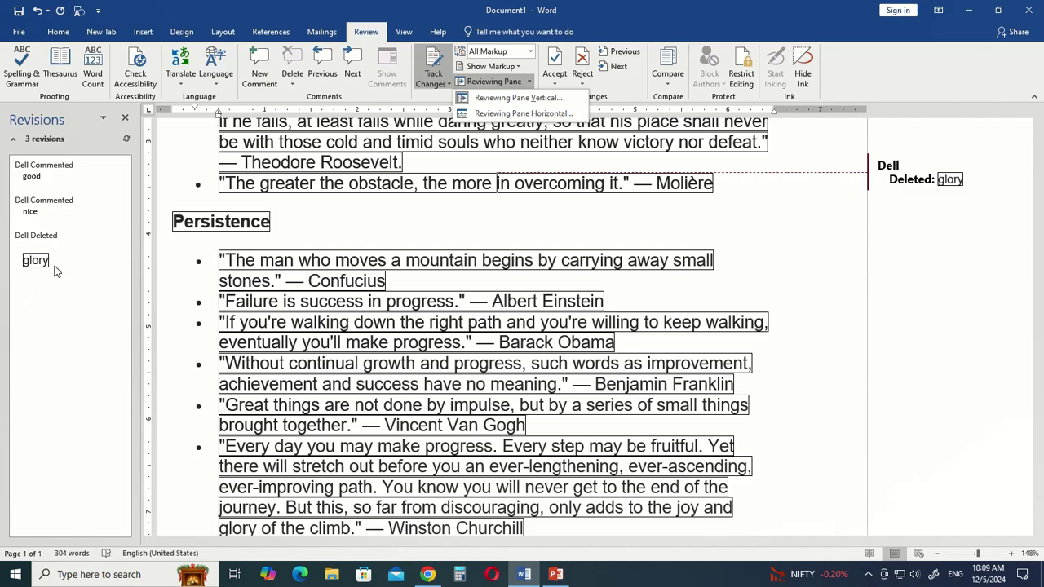
left_click(779, 239)
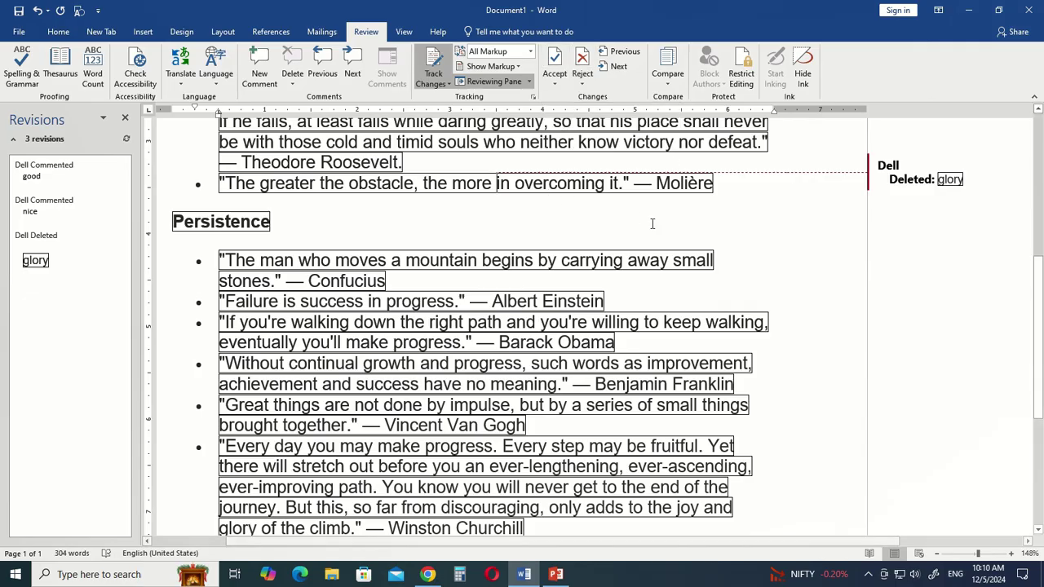
- Go to the tracked deletion of "glory" in the Molière quote and reject that change
left_click(625, 52)
left_click(625, 51)
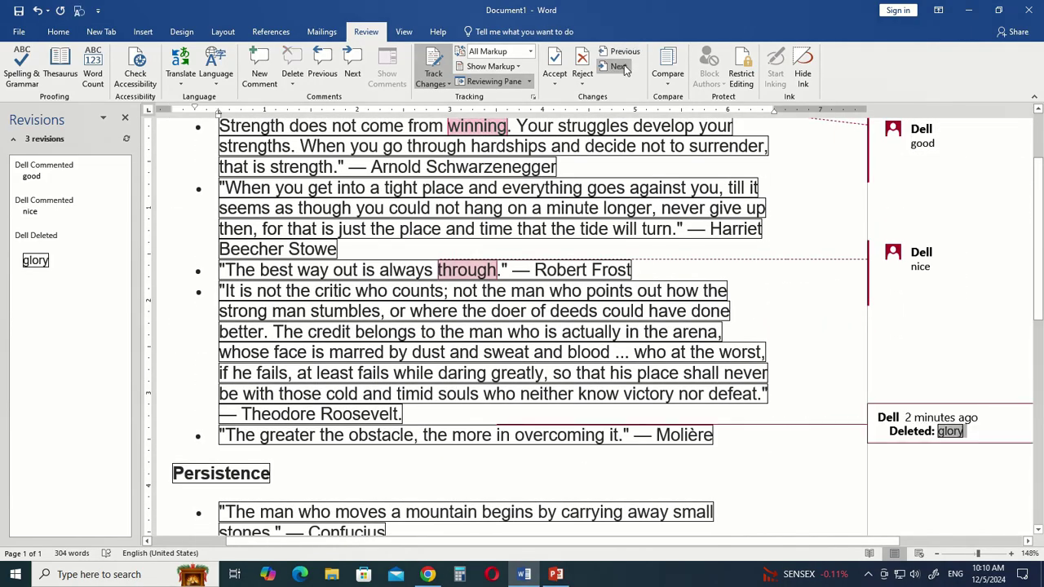
left_click(582, 86)
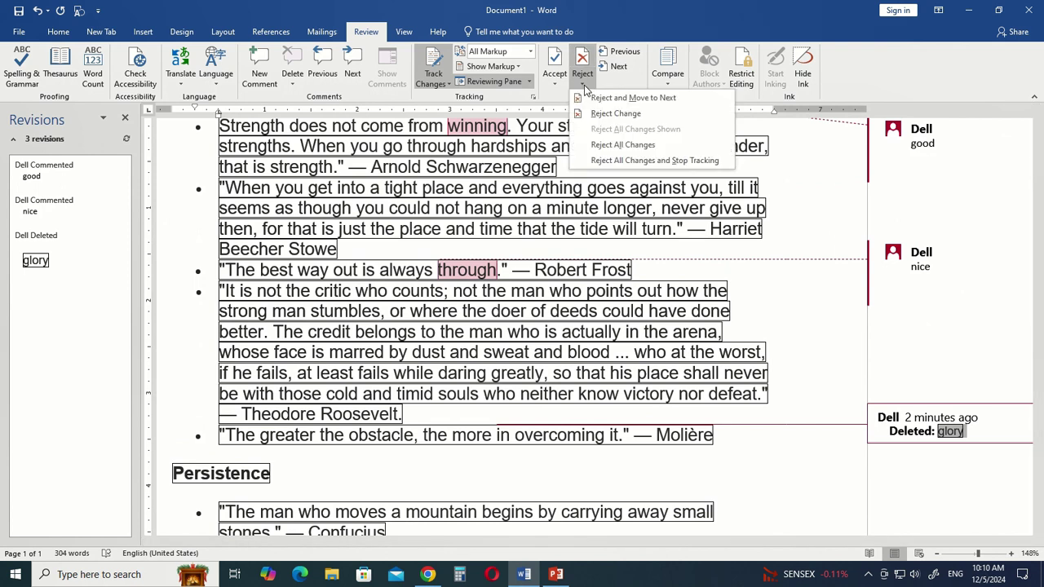
left_click(627, 114)
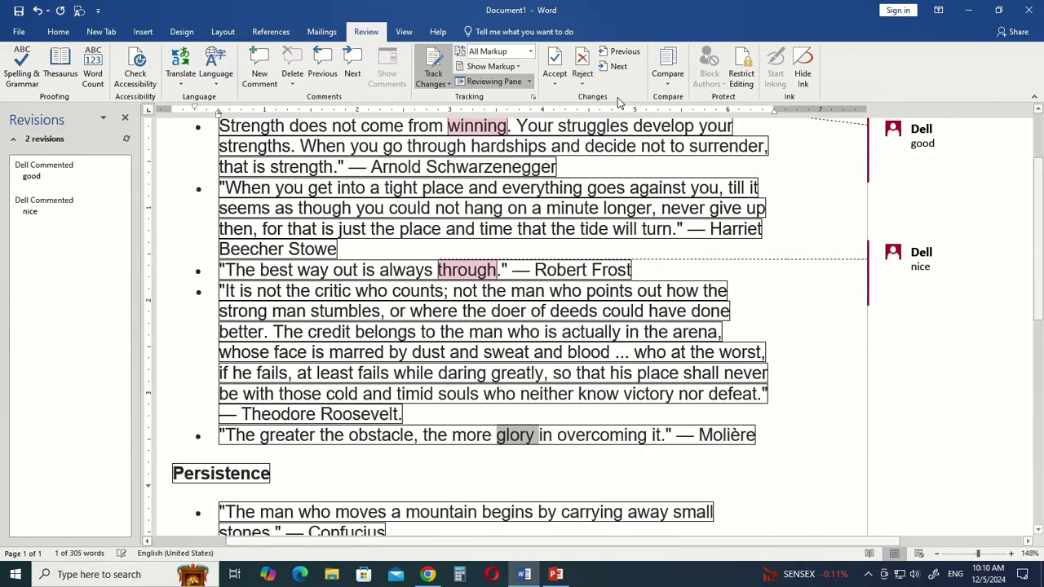
- Reject the remaining revisions one after another, removing the comments "good" and "nice"
left_click(583, 86)
left_click(610, 97)
left_click(584, 82)
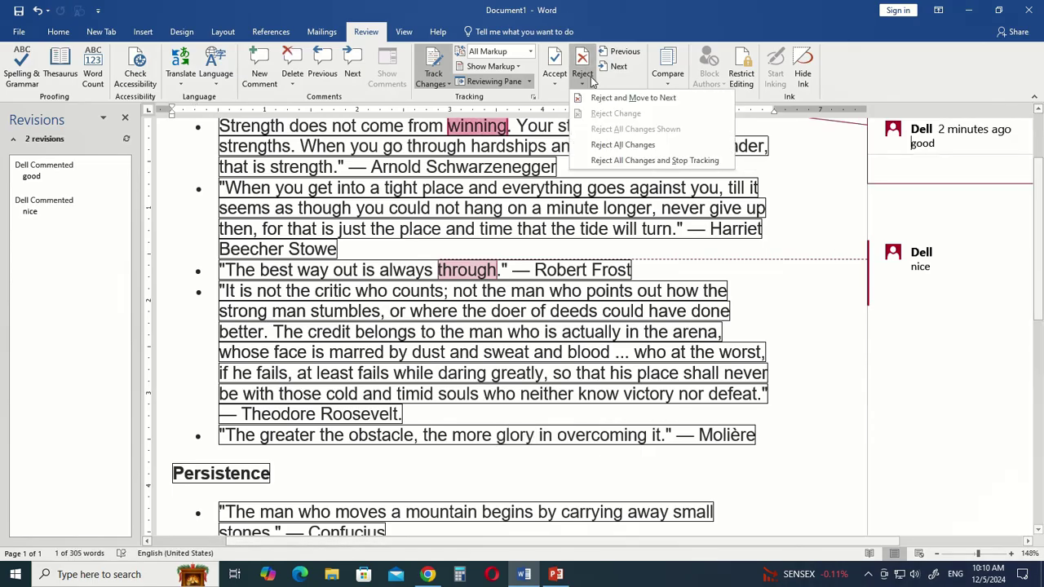
left_click(607, 98)
left_click(593, 83)
left_click(603, 99)
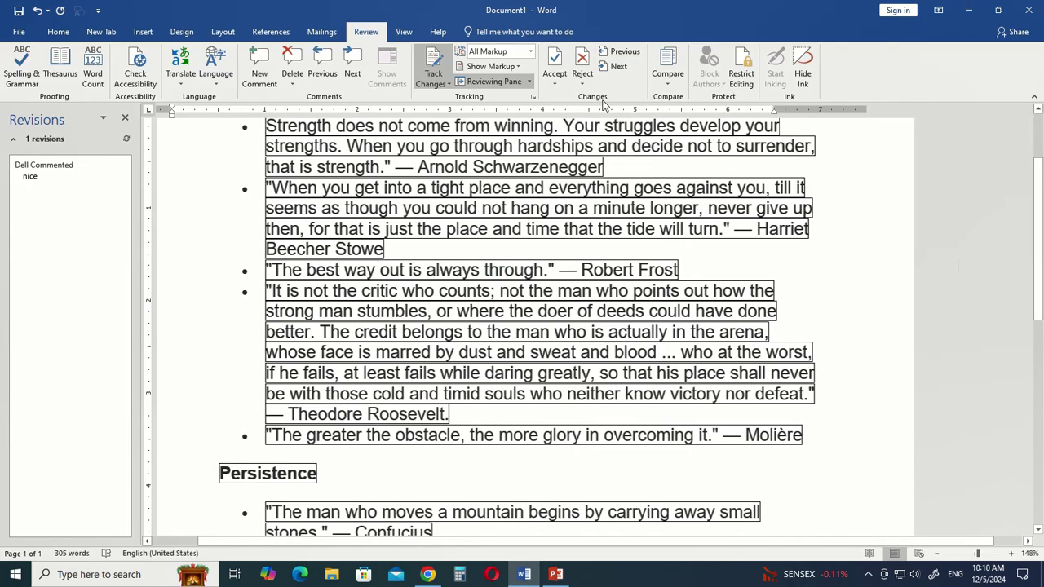
left_click(528, 324)
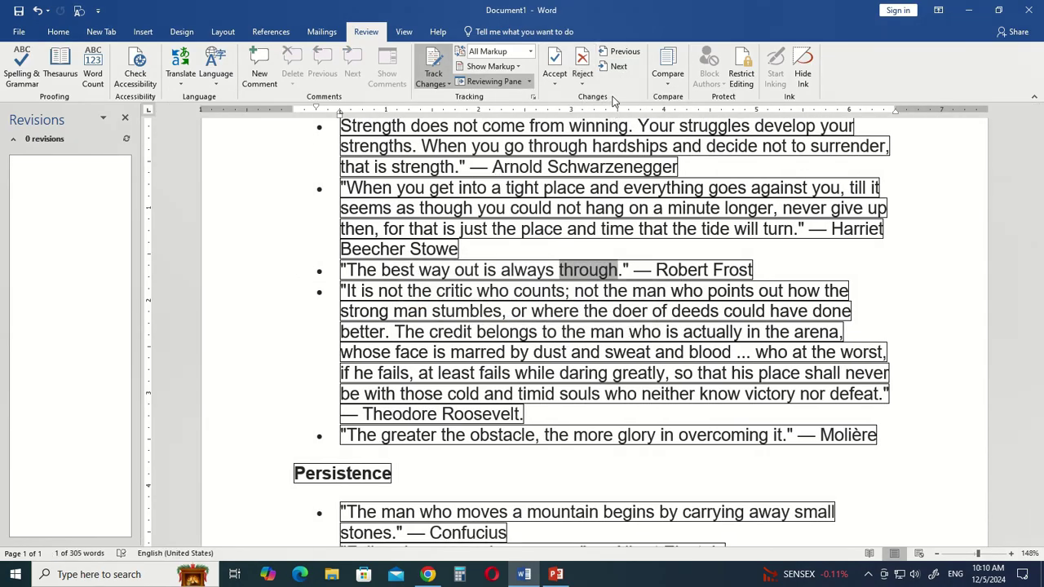
- Start a comparison of two versions of a document
left_click(674, 86)
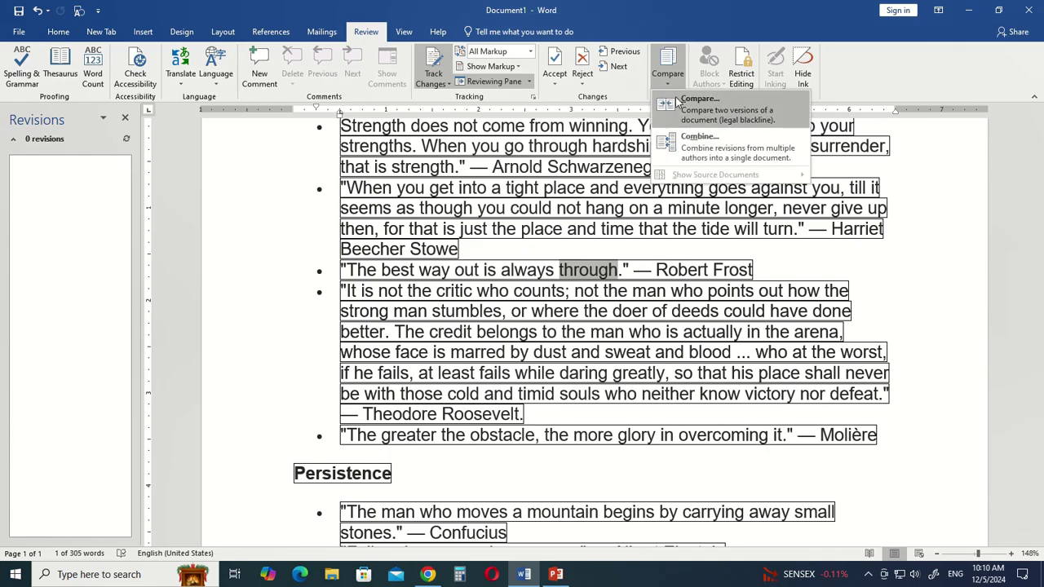
left_click(692, 115)
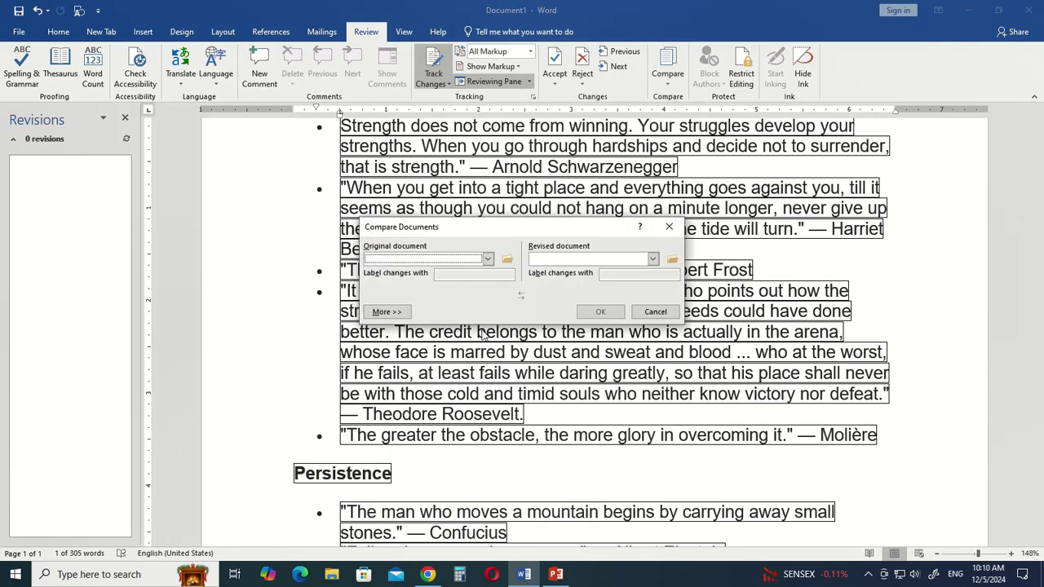
- Try to use CURRICULUM.docx, diwali decoration.docx and 26 JAN.docx as the original document of the comparison
left_click(488, 258)
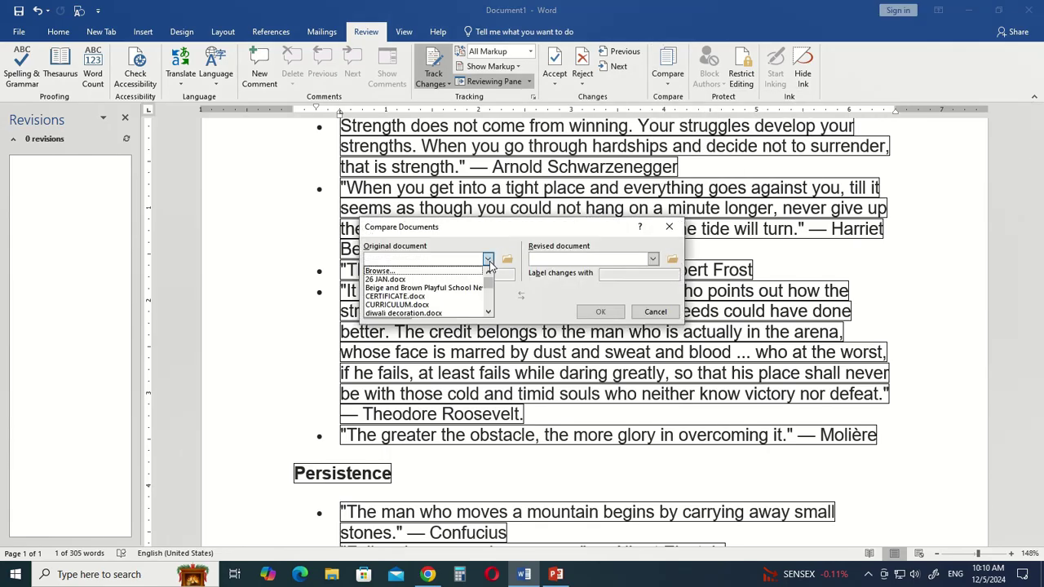
left_click(399, 305)
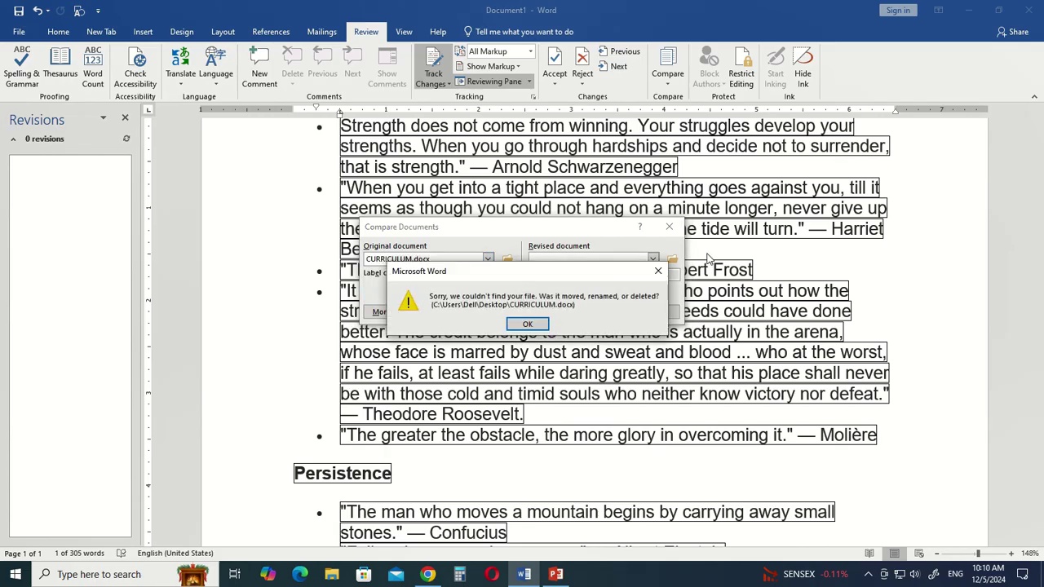
left_click(528, 324)
left_click(488, 258)
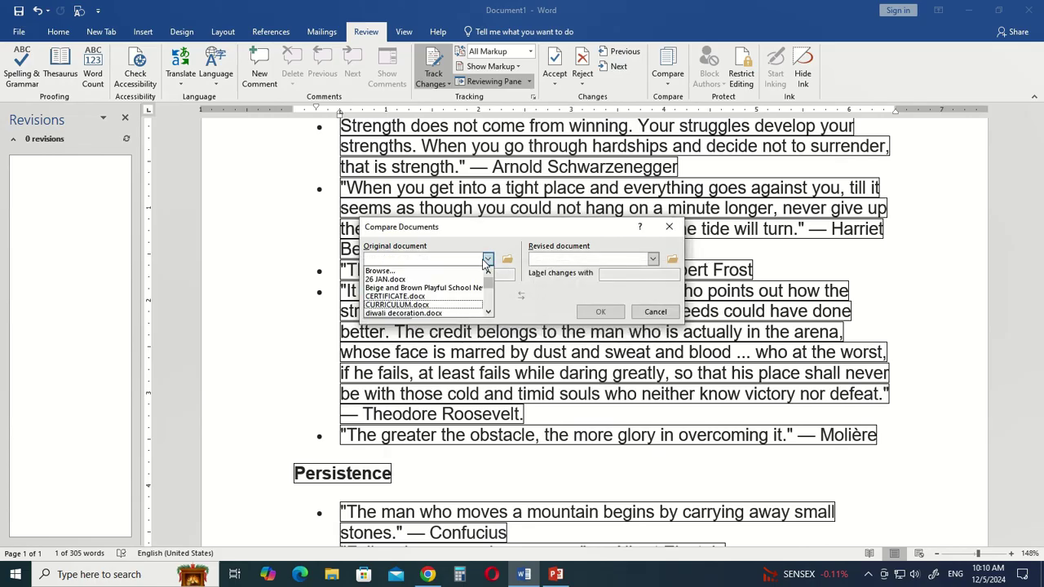
left_click(420, 297)
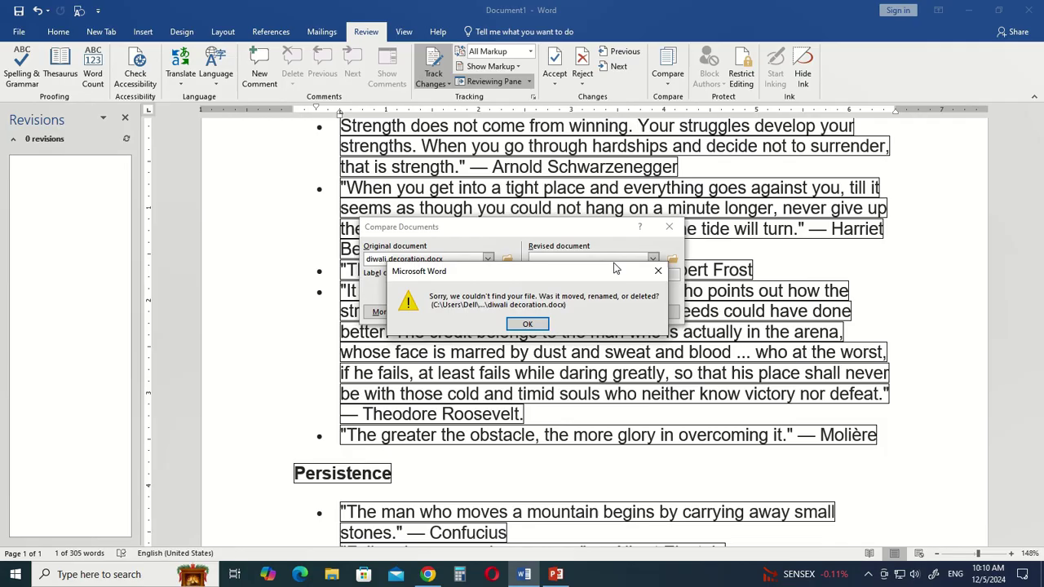
left_click(528, 323)
left_click(488, 258)
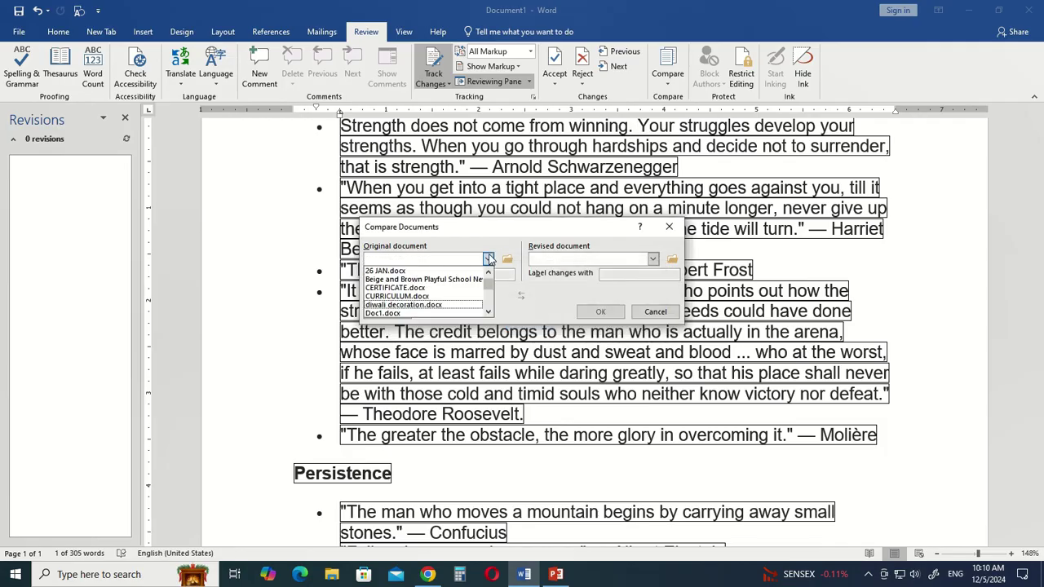
left_click(418, 296)
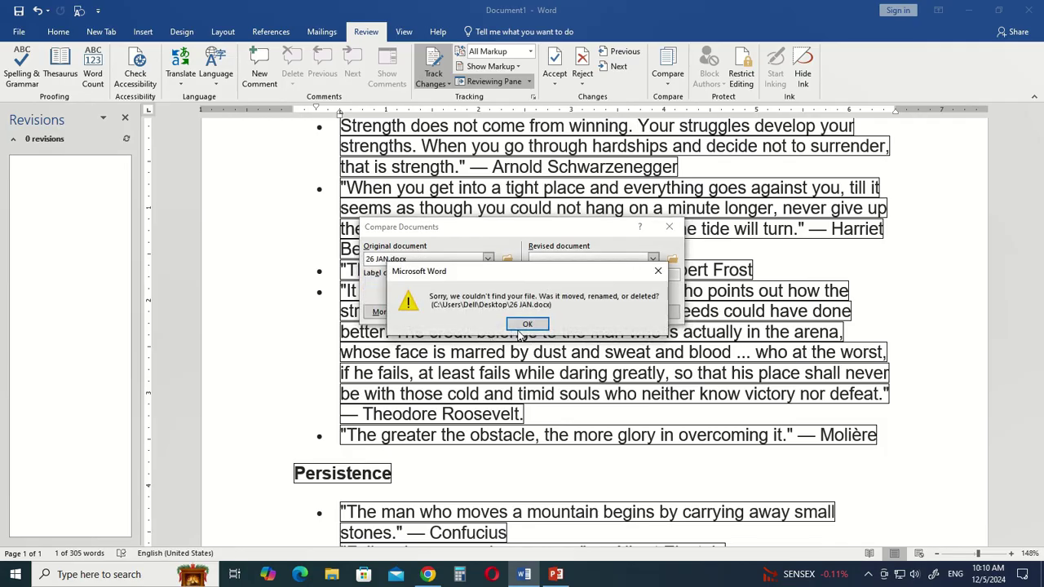
left_click(527, 324)
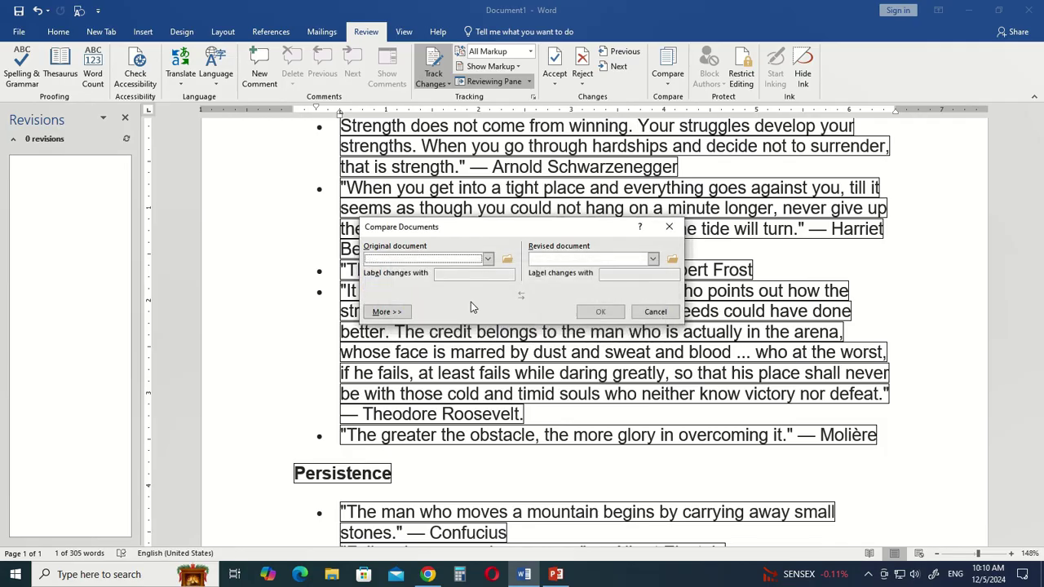
- Compare eshaan.docx as the original document with pandatji.docx as the revised document
left_click(488, 259)
scroll(424, 302, "down", 3)
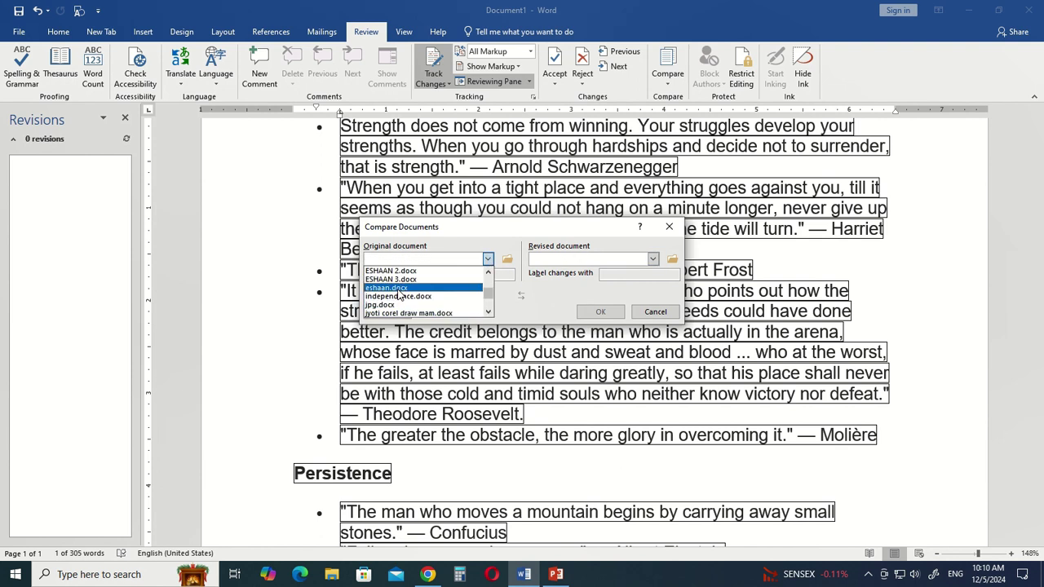
left_click(412, 288)
left_click(653, 259)
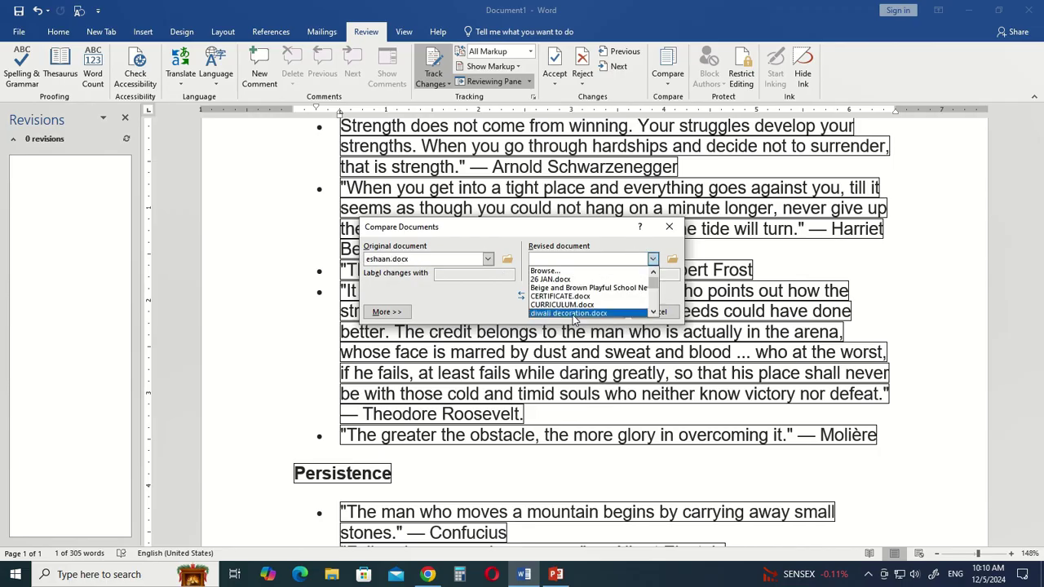
scroll(574, 319, "down", 4)
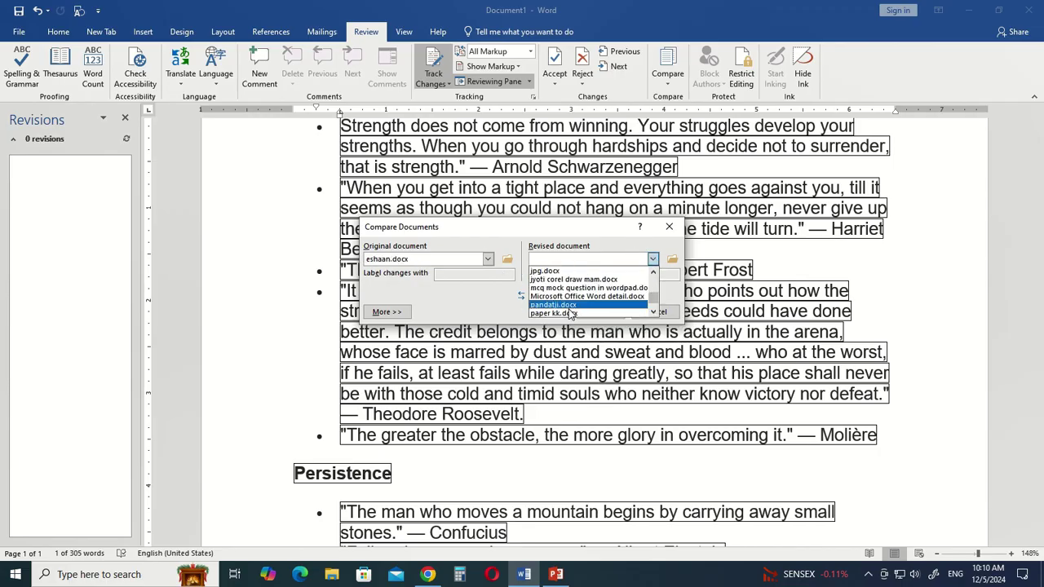
left_click(556, 306)
left_click(613, 314)
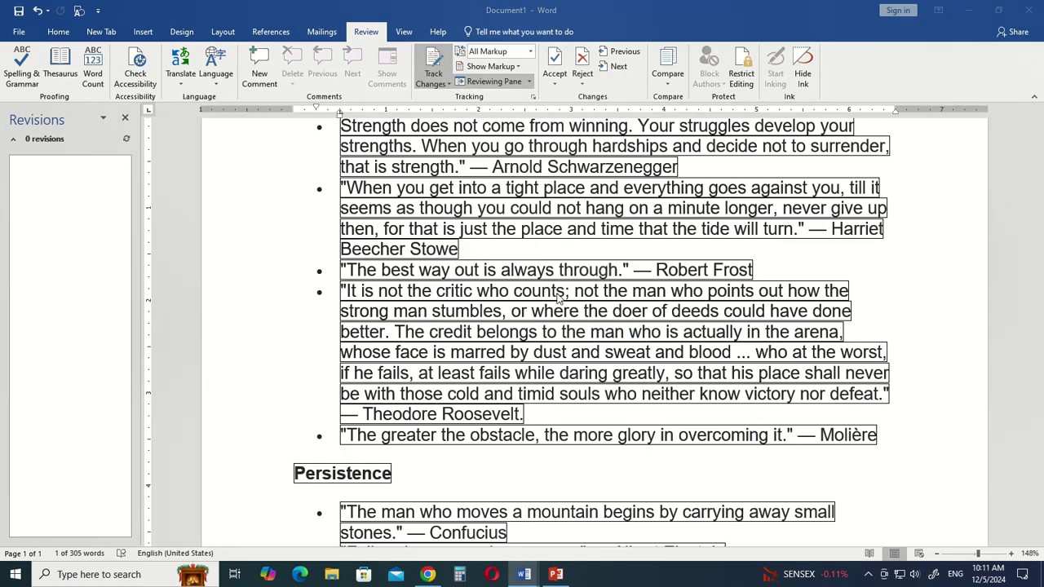
- Look through the compared document, then close the comparison result and the Revisions pane in Document1
scroll(577, 382, "down", 6)
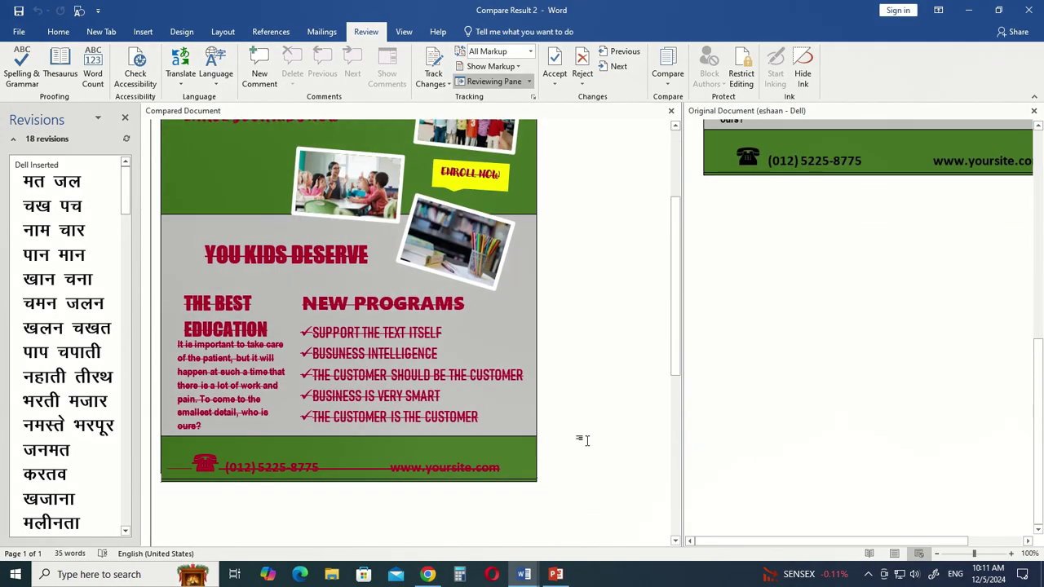
scroll(395, 214, "up", 6)
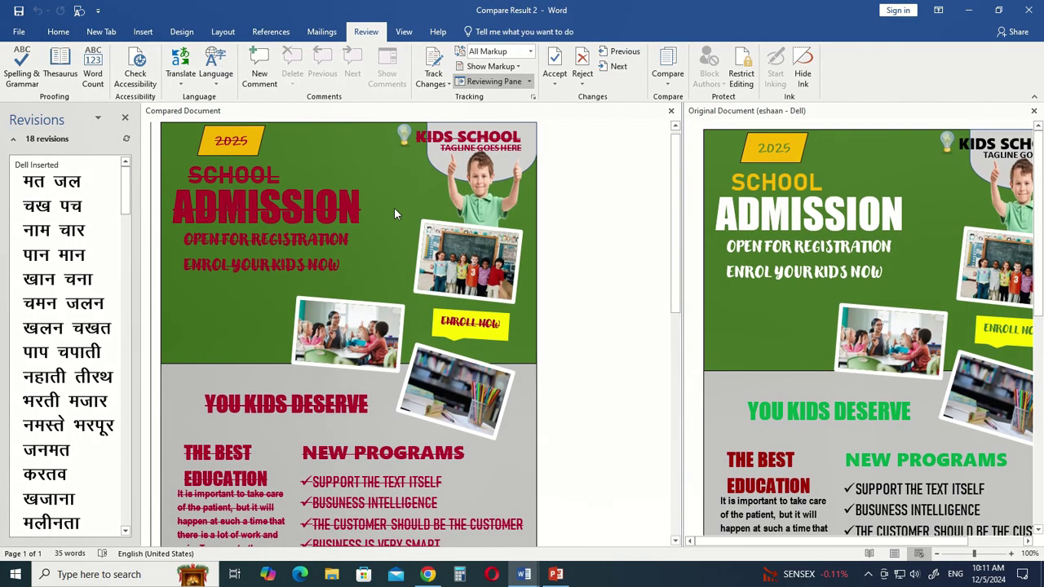
left_click(677, 87)
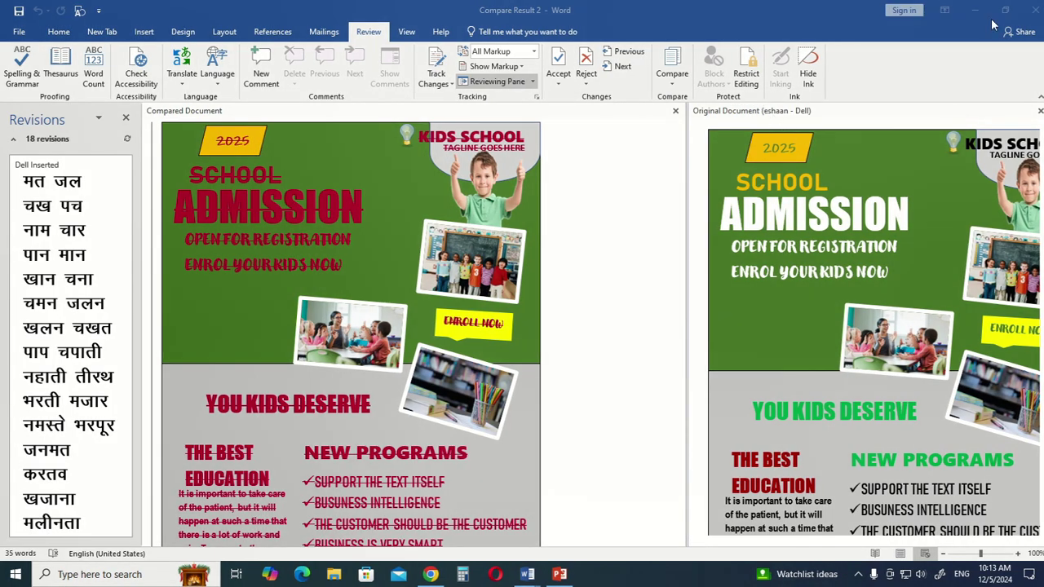
left_click(1032, 10)
left_click(574, 315)
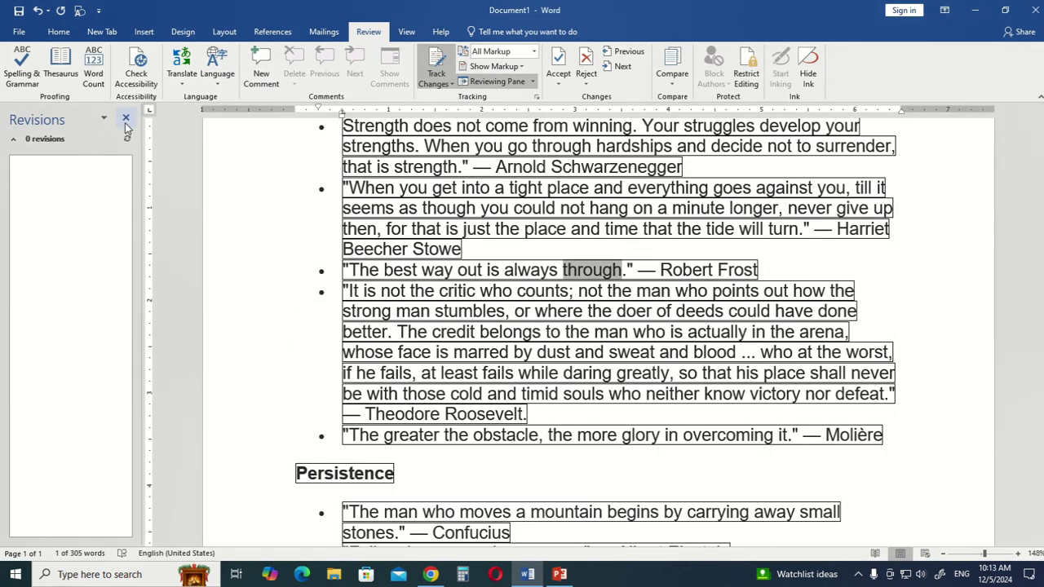
left_click(126, 119)
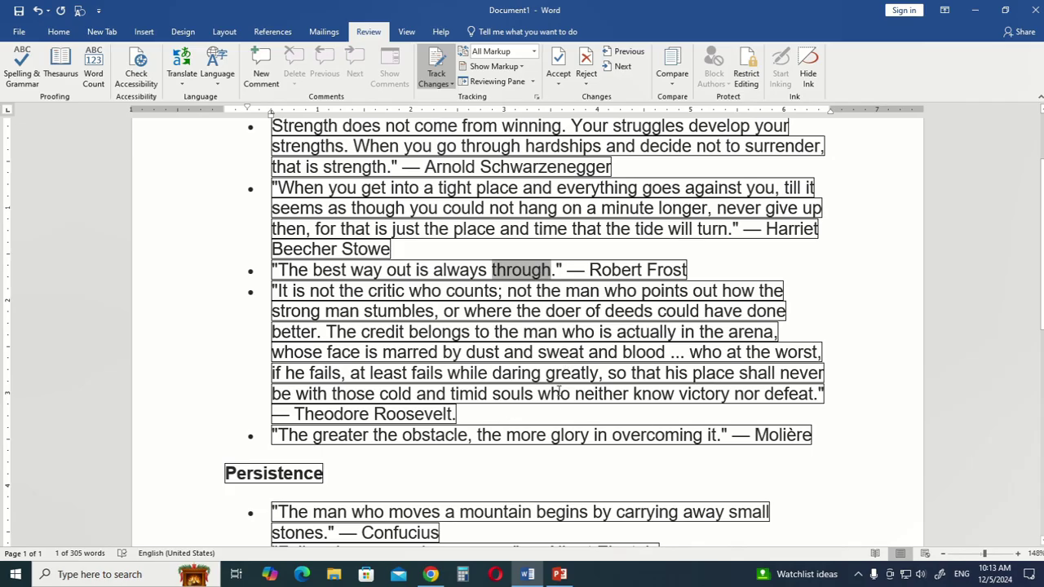
- Limit formatting to a selection of styles, restrict editing to No changes (Read only), and enforce the protection with a confirmed password
left_click(746, 73)
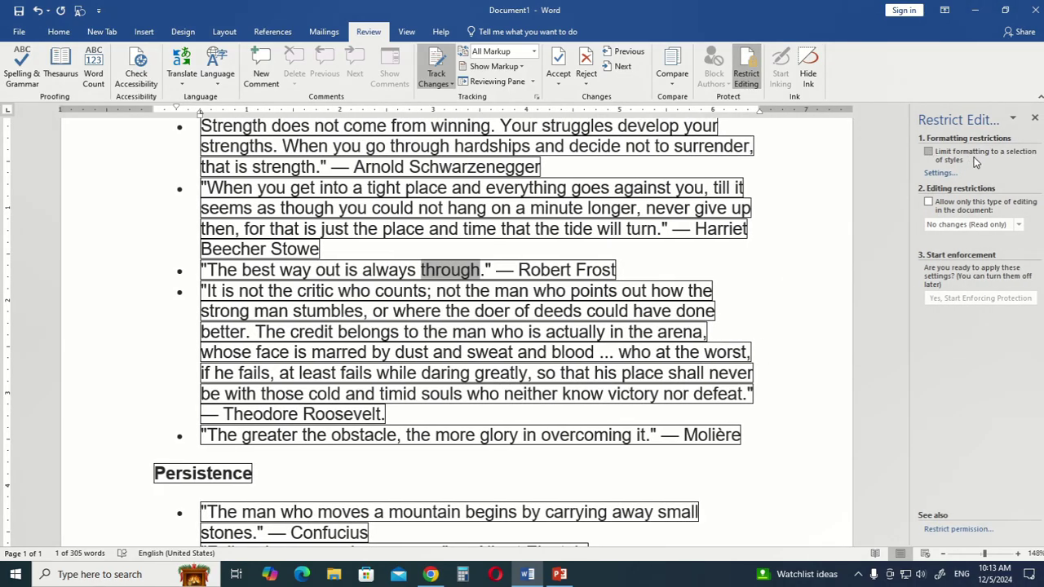
left_click(930, 153)
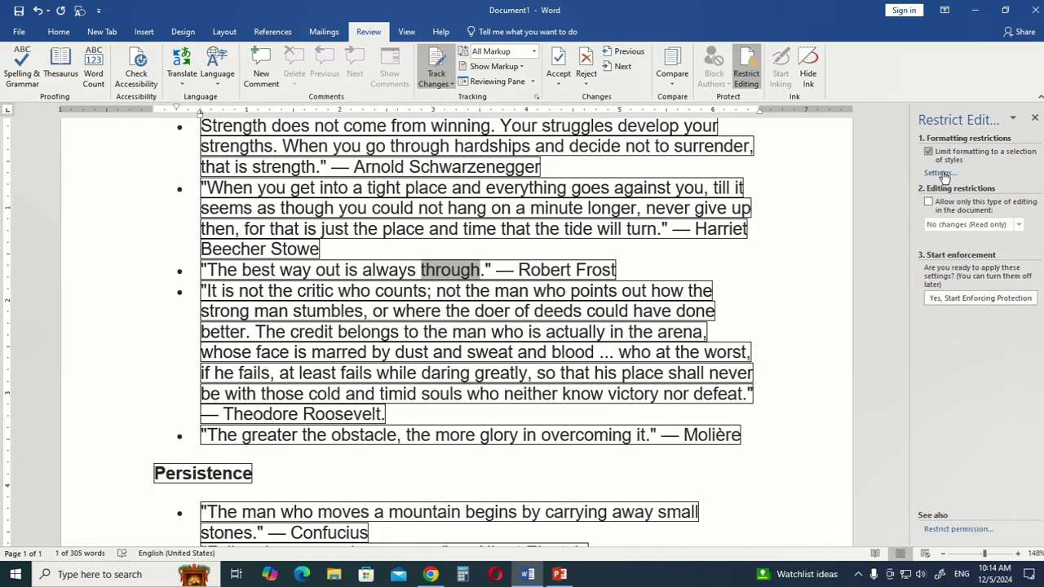
left_click(930, 202)
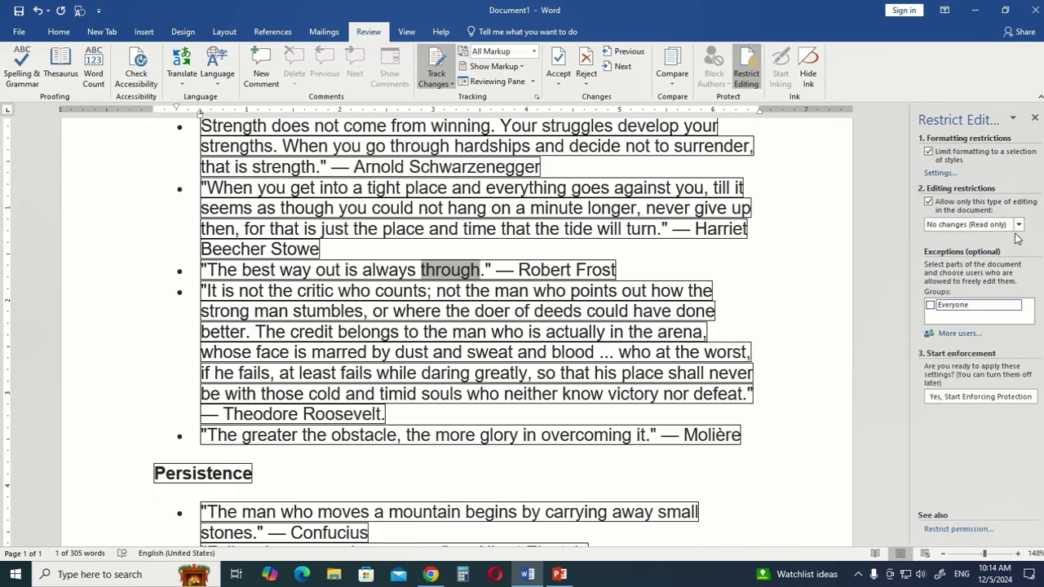
left_click(972, 397)
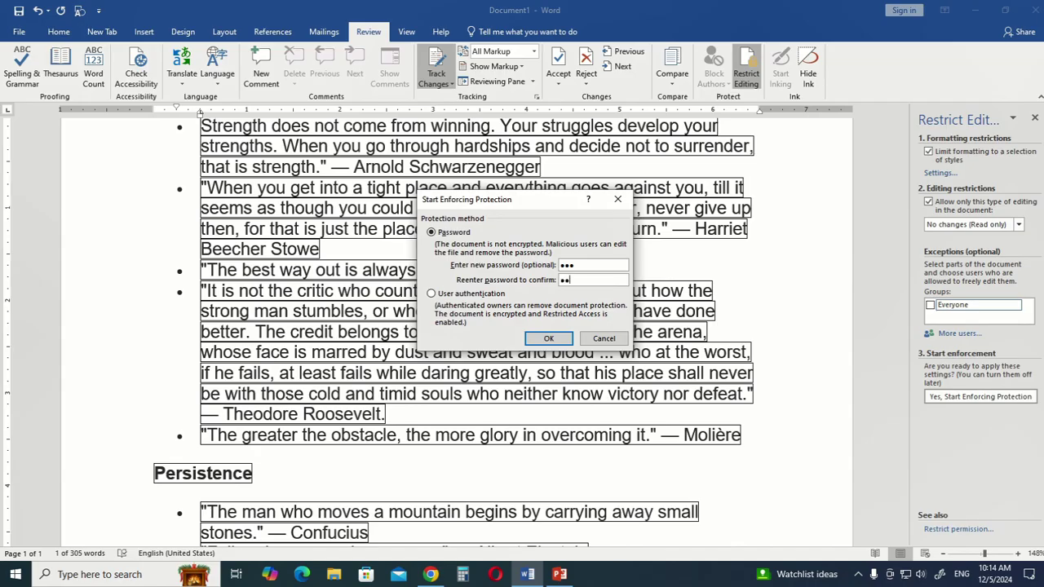
left_click(560, 343)
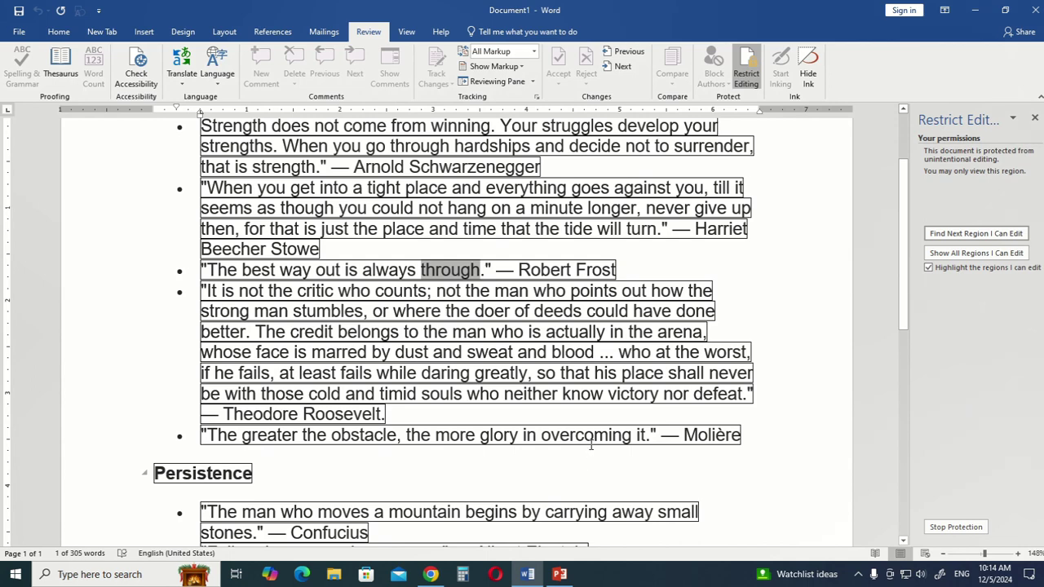
- Check the protected document's text and the Review and Home commands to see what can still be edited
left_click(604, 377)
scroll(512, 383, "up", 3)
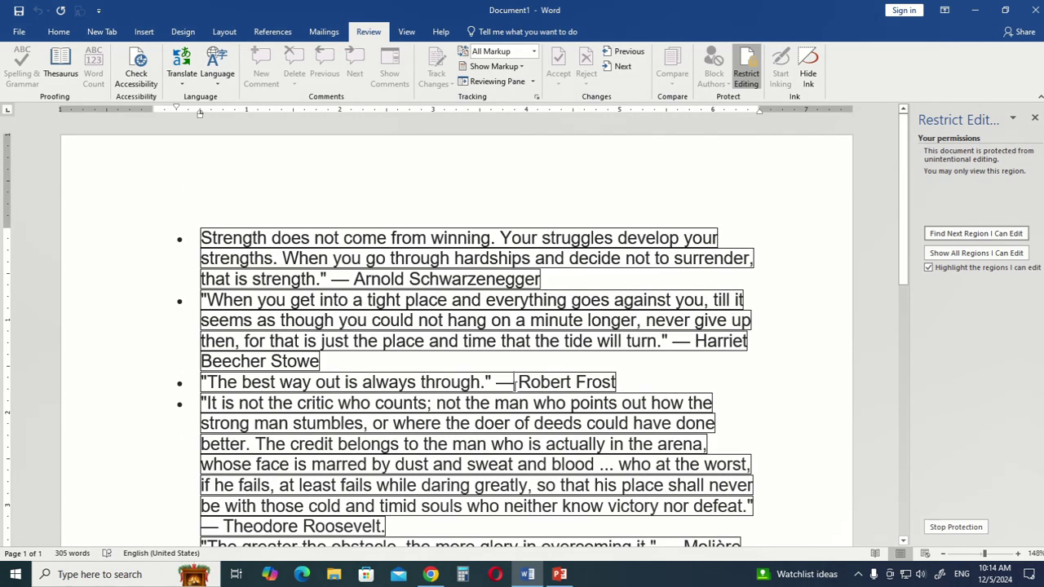
scroll(514, 382, "down", 3)
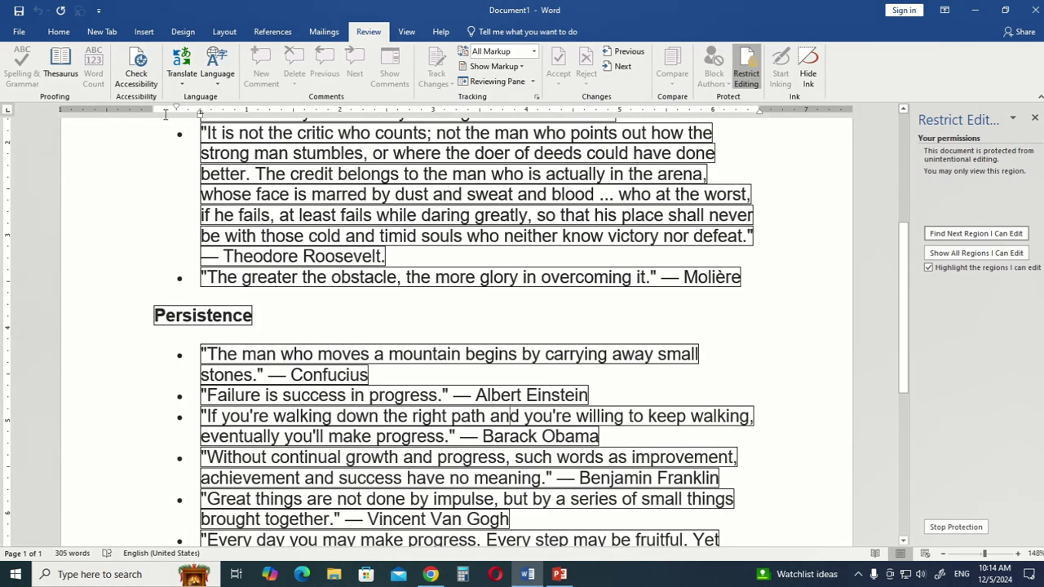
left_click(101, 32)
left_click(58, 35)
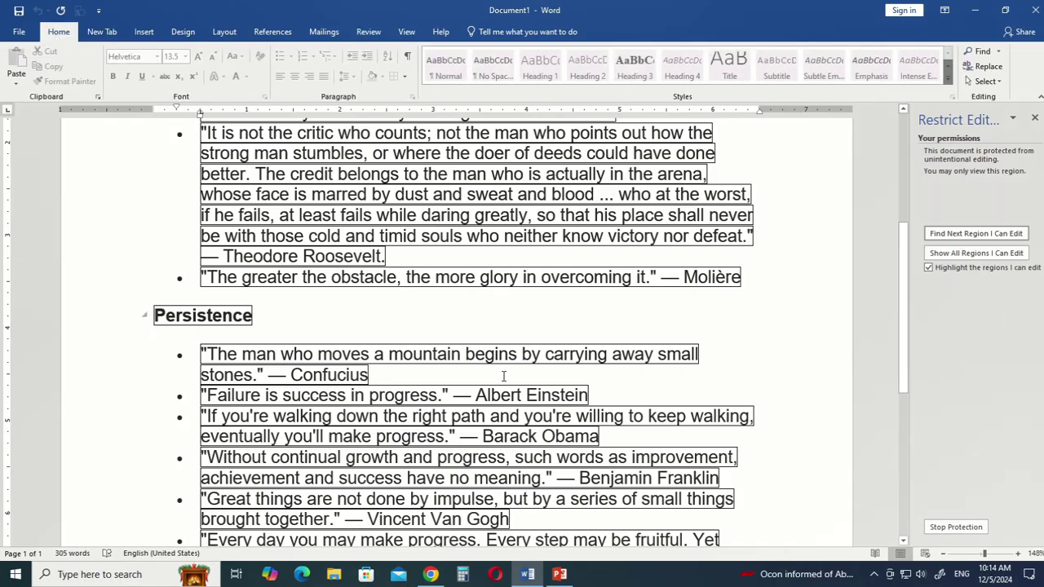
left_click(531, 417)
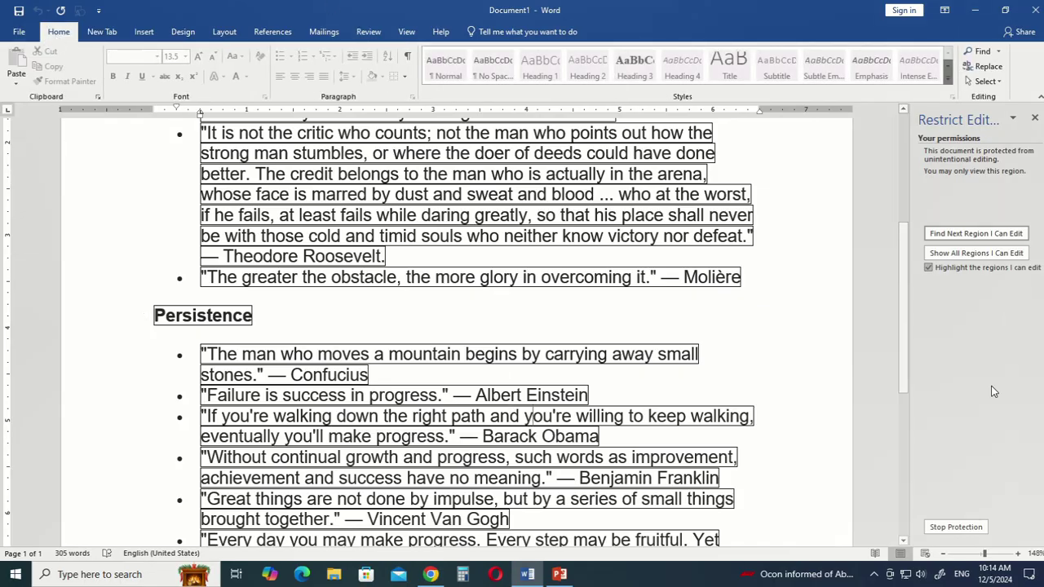
- Stop the document's protection by entering the protection password, and return to the review commands at the start of the document
left_click(956, 527)
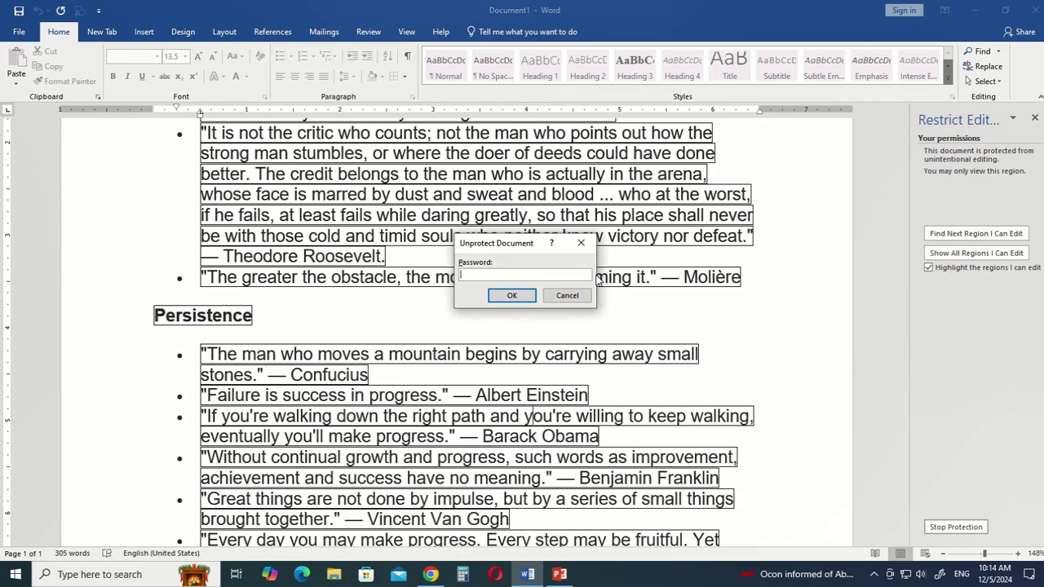
left_click(523, 296)
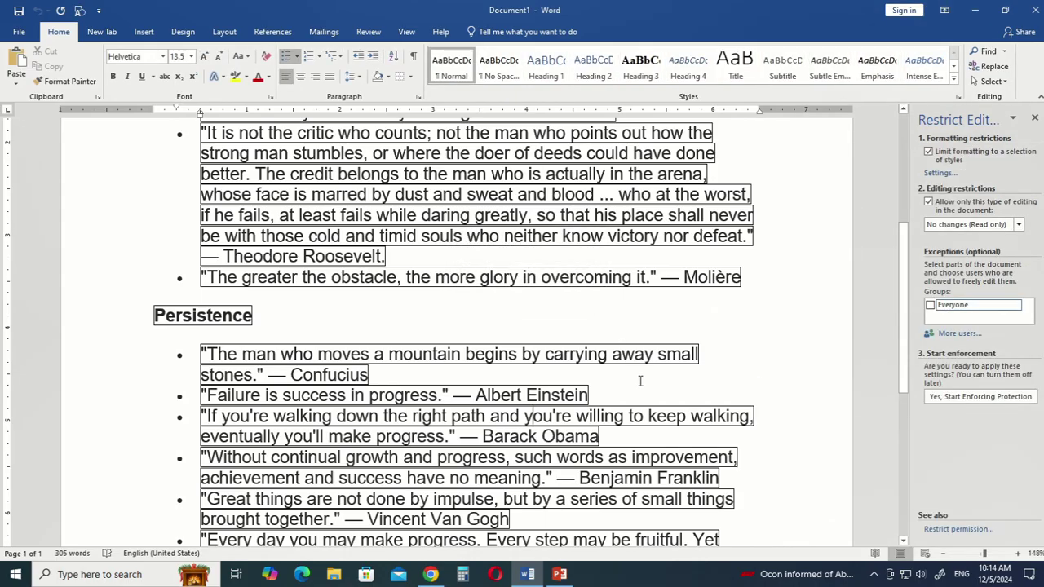
left_click(376, 32)
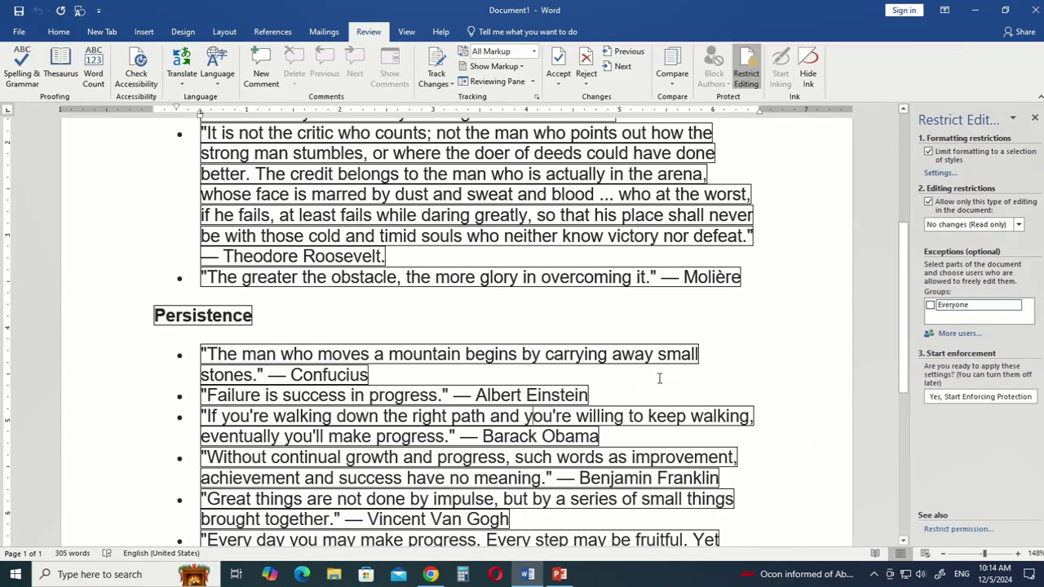
scroll(658, 372, "up", 5)
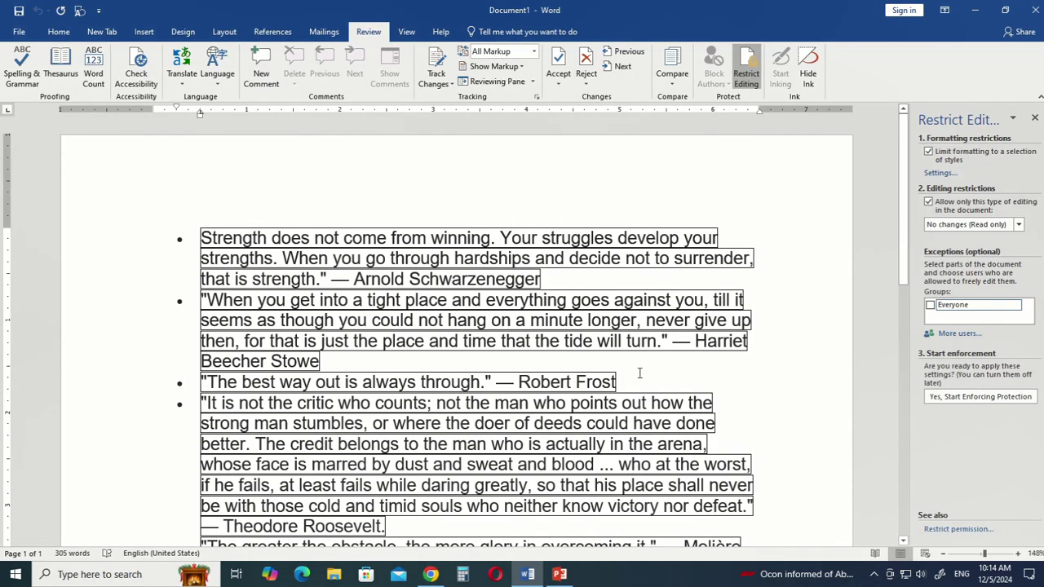